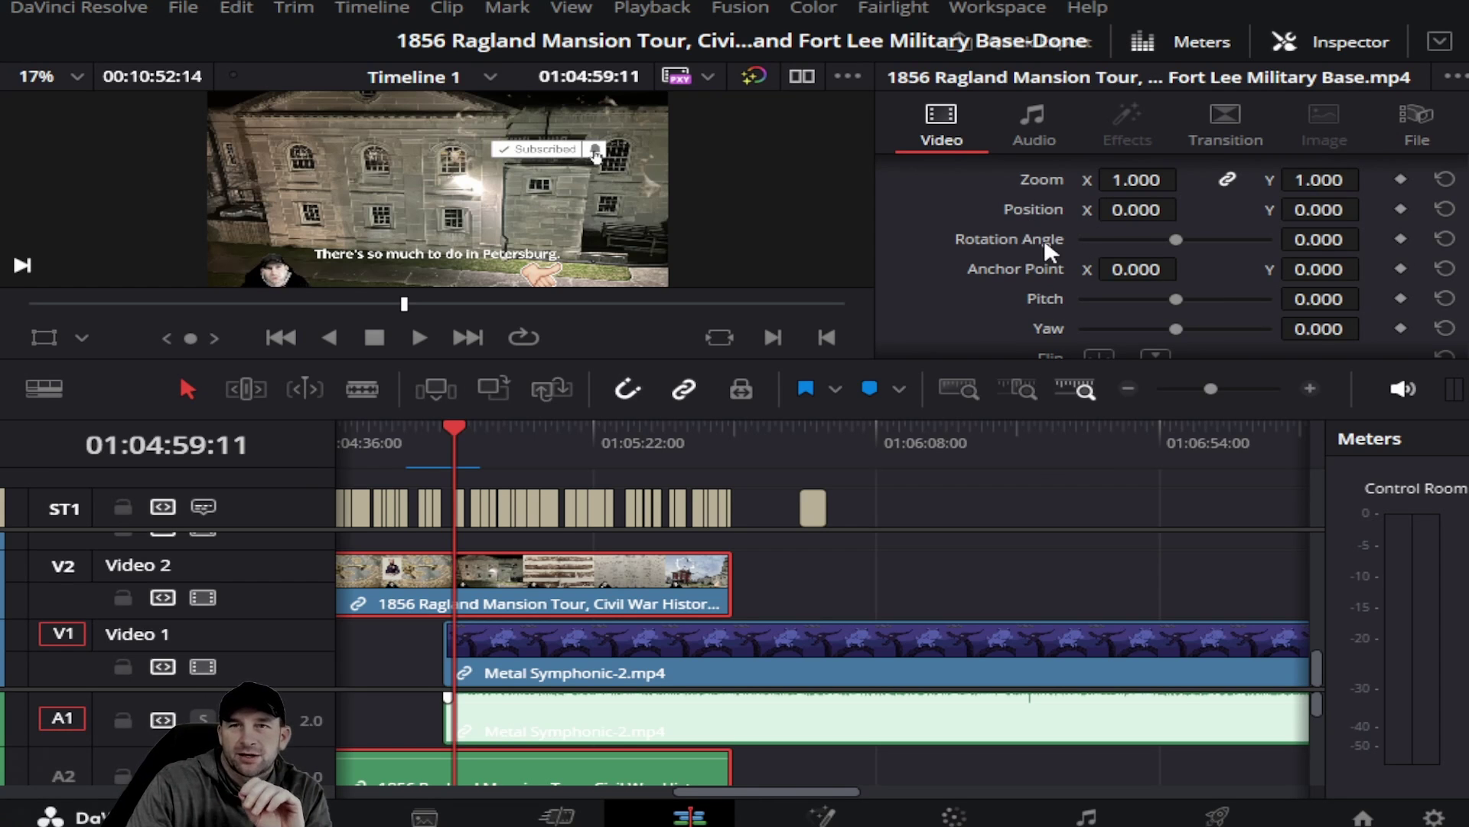
pyautogui.scroll(-2, 1044, 244)
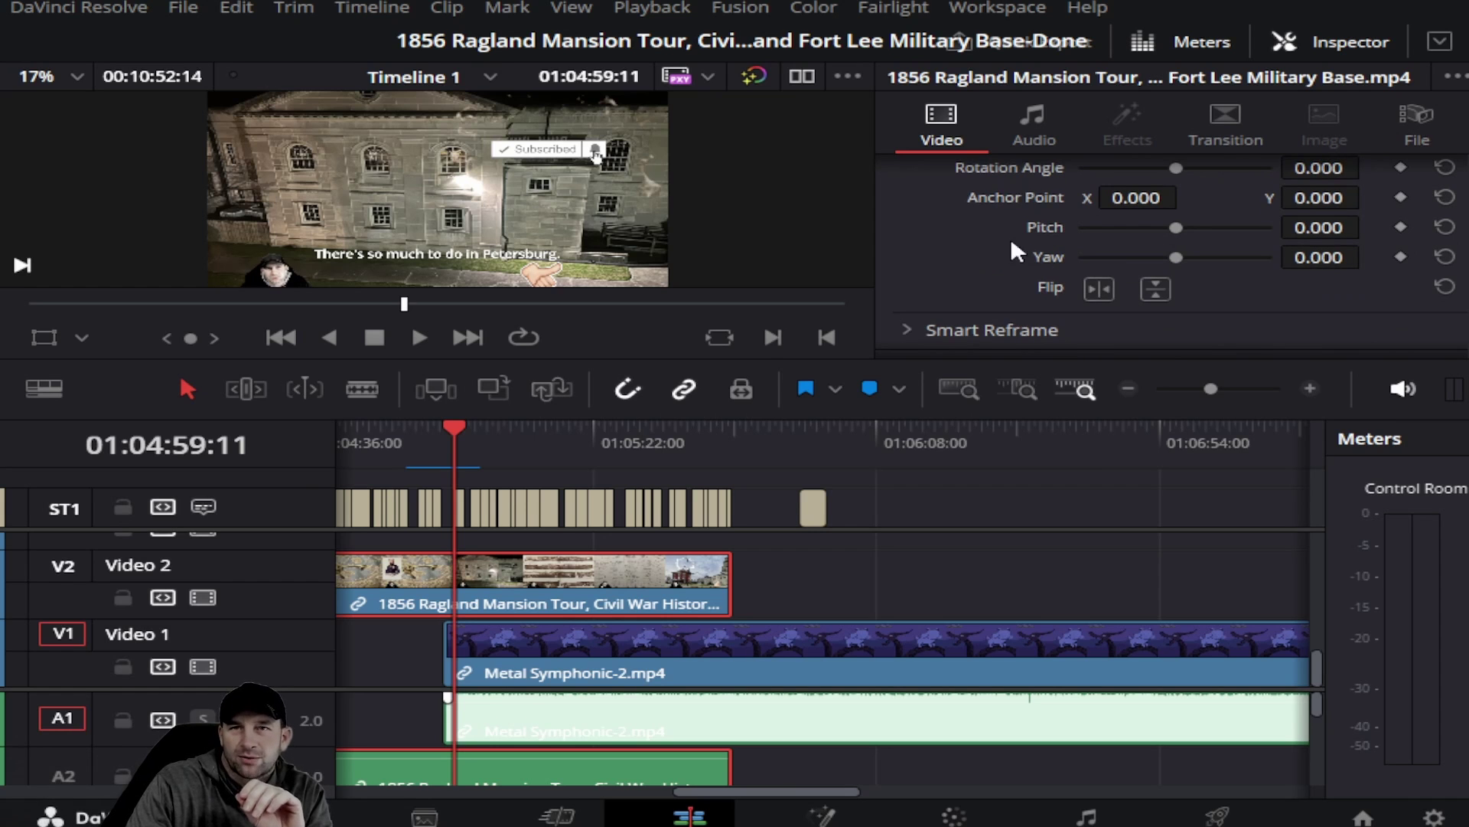
pyautogui.scroll(-2, 1081, 261)
pyautogui.scroll(-2, 1074, 260)
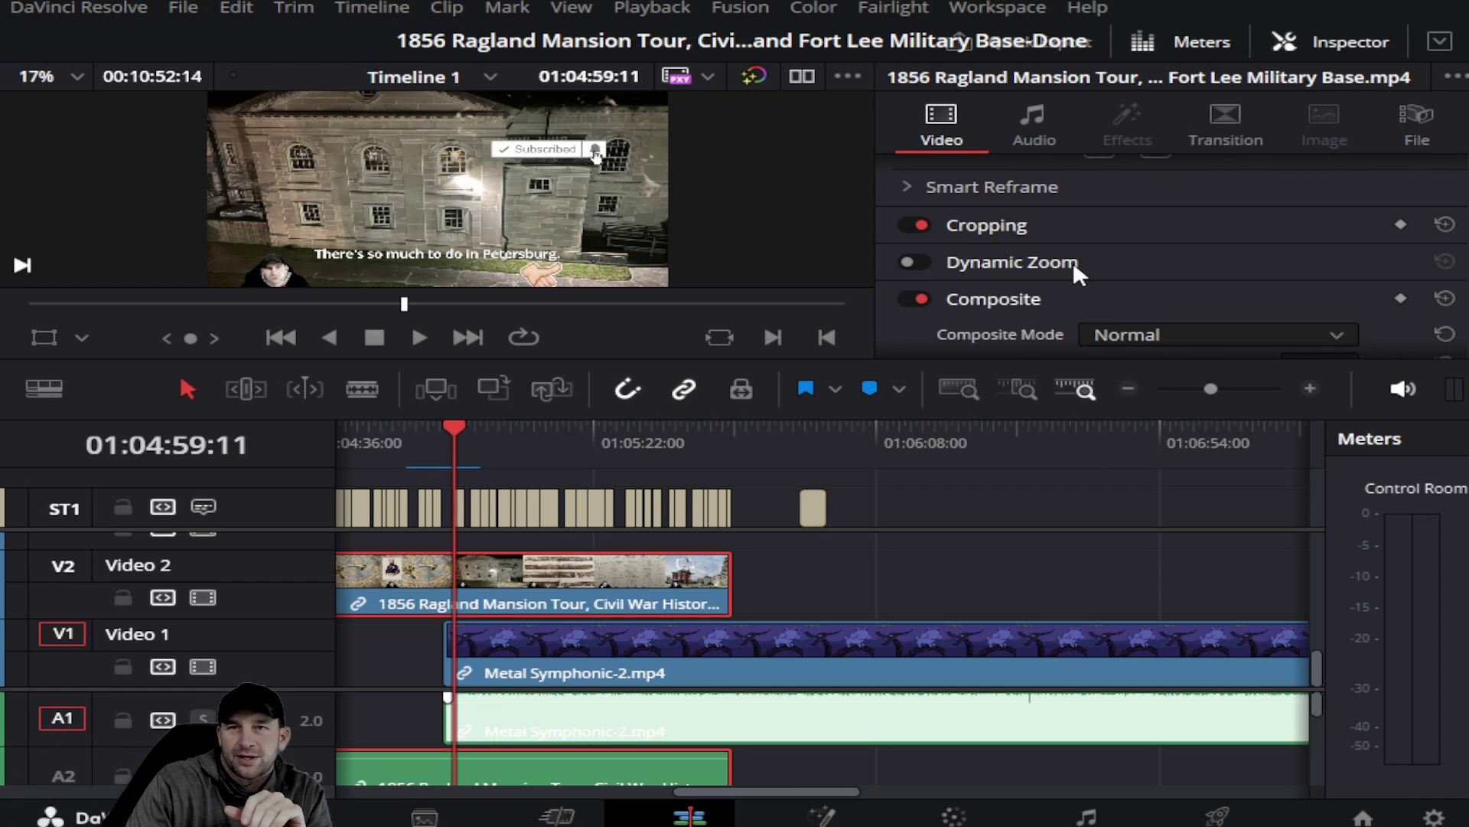
pyautogui.scroll(-2, 1074, 261)
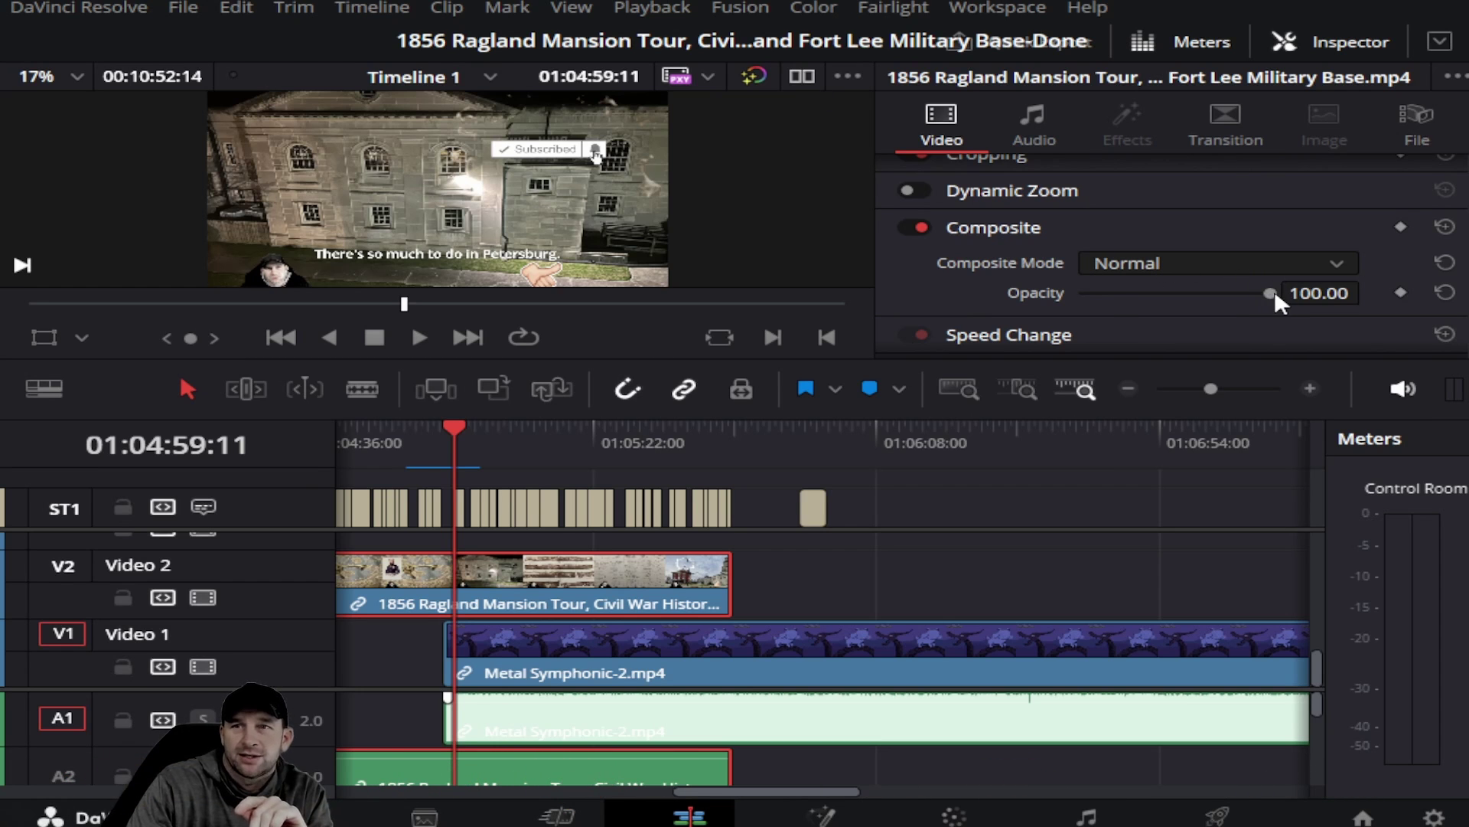
# Drag the mansion clip's Composite Opacity down from 100 to about 47
pyautogui.moveTo(1273, 291)
pyautogui.mouseDown()
pyautogui.moveTo(1126, 297)
pyautogui.moveTo(1173, 299)
pyautogui.mouseUp()
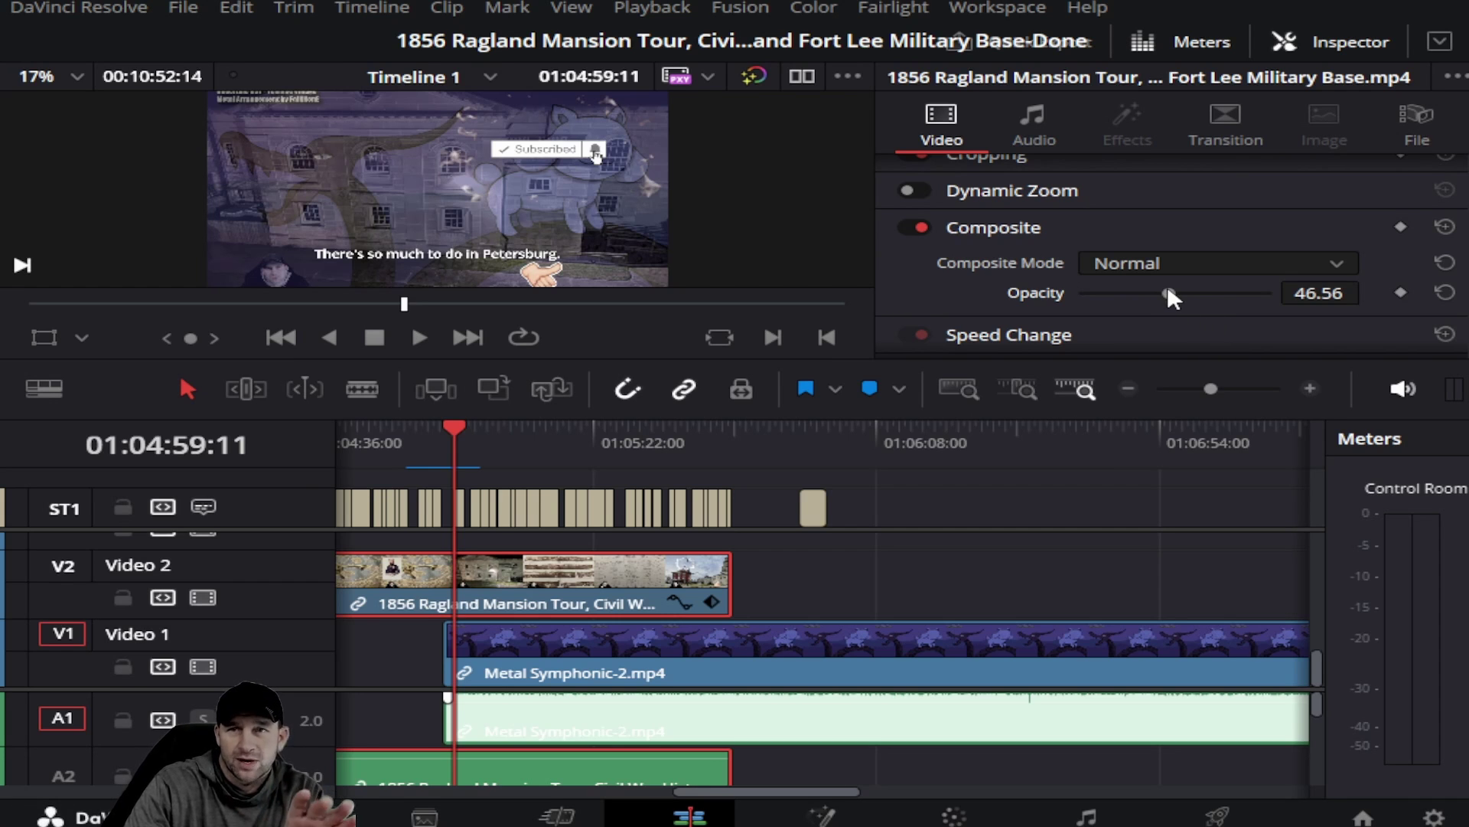
# Nudge the mansion clip's Opacity up to 56.49
pyautogui.moveTo(1167, 293)
pyautogui.mouseDown()
pyautogui.moveTo(1209, 295)
pyautogui.moveTo(1188, 298)
pyautogui.mouseUp()
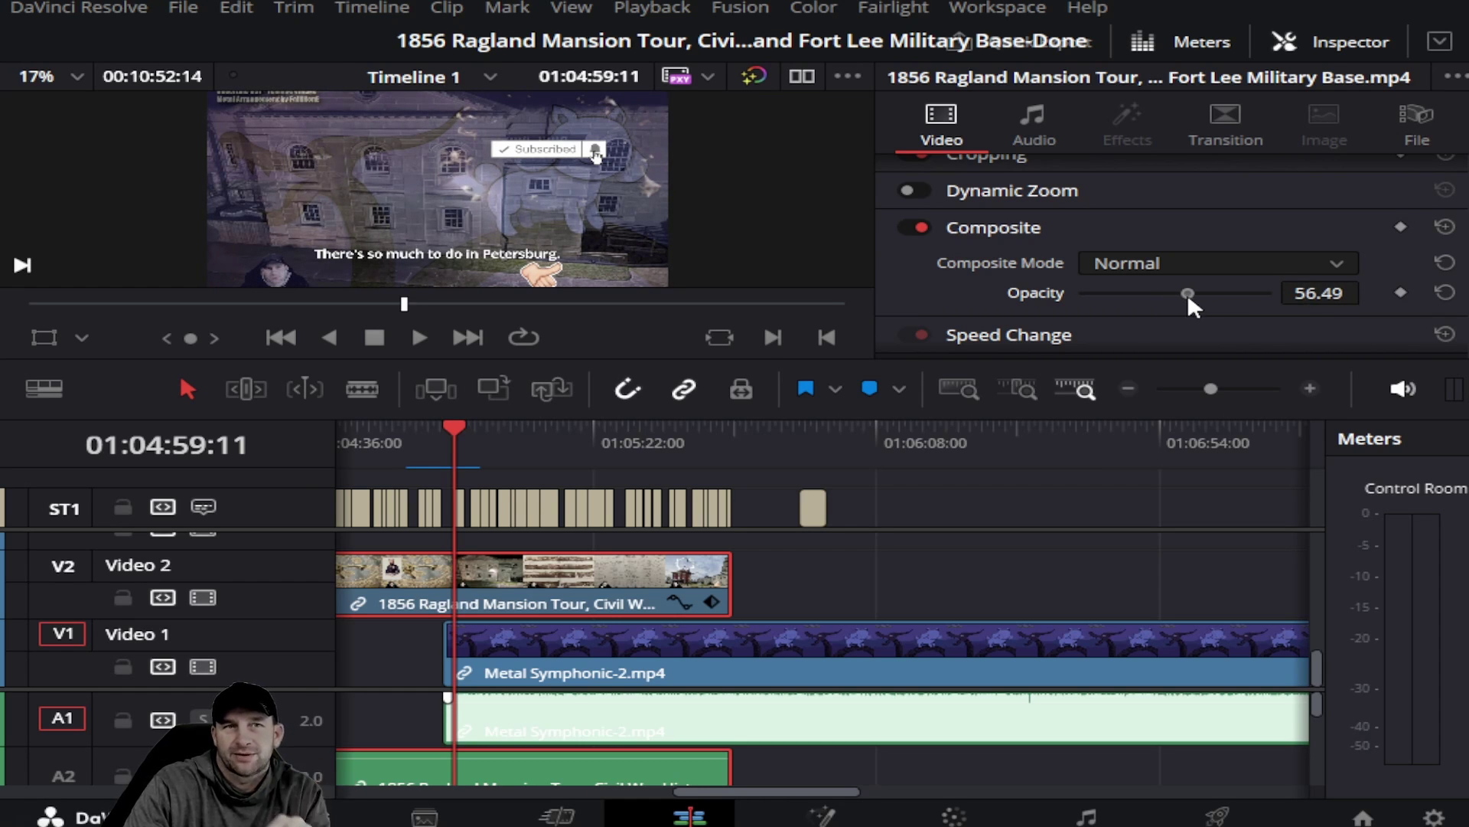